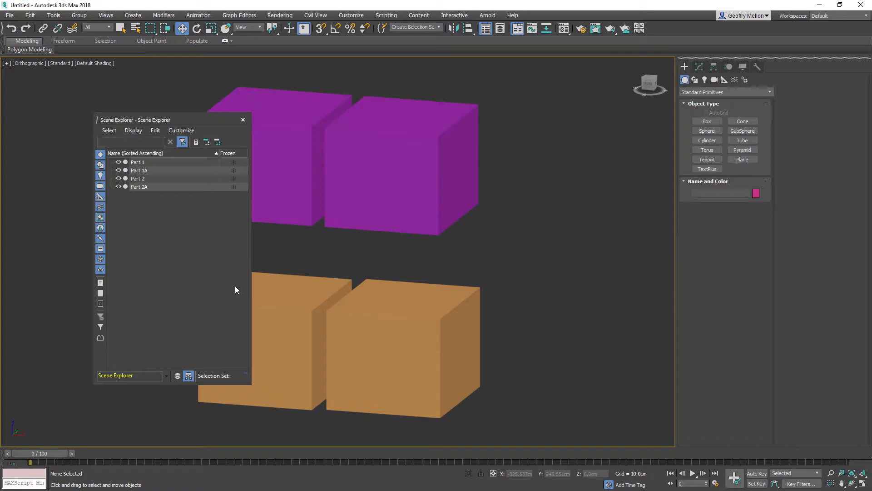
Step: Open the Layer Explorer beside the Scene Explorer and make its window narrower
left_click_drag(228, 124, 204, 126)
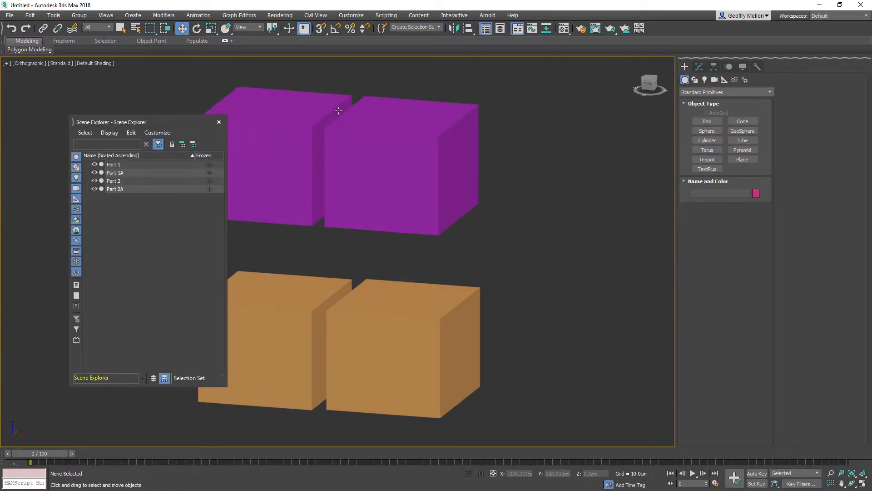
left_click(500, 30)
left_click_drag(225, 95, 359, 136)
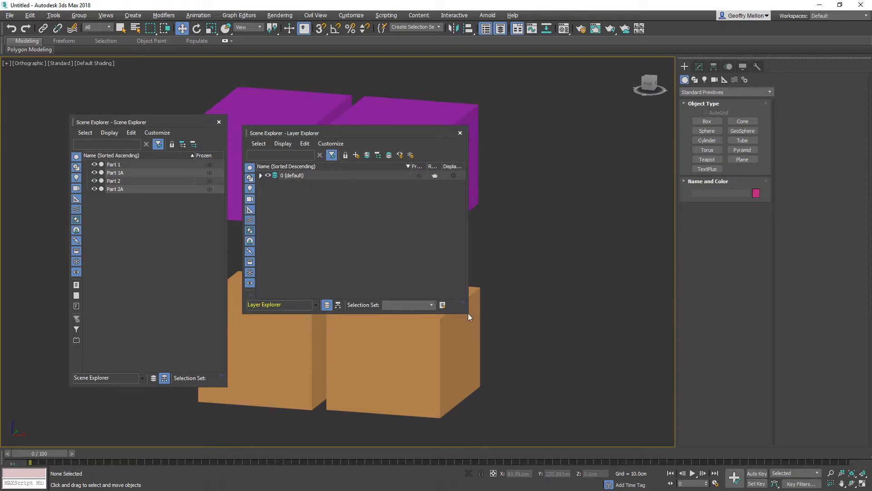
left_click_drag(468, 312, 426, 313)
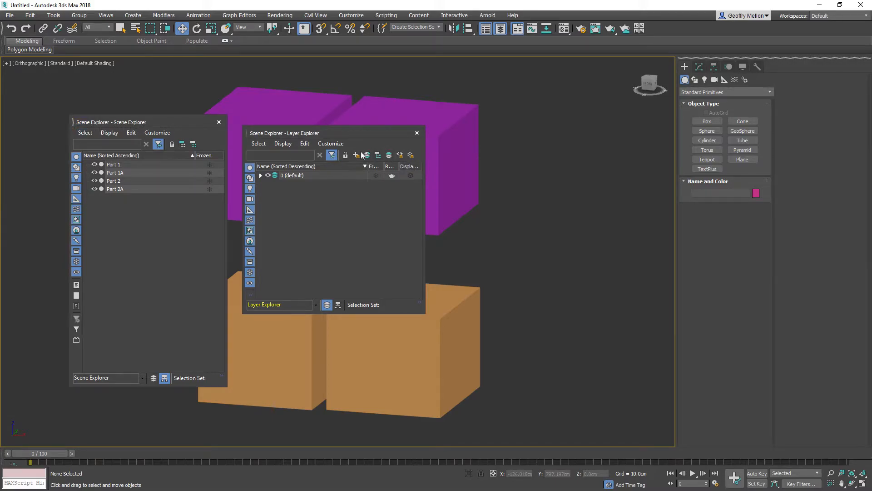
Step: Close the Scene Explorer, then move and resize the Layer Explorer so it sits beside the boxes without covering them
left_click(219, 122)
left_click_drag(363, 132, 196, 102)
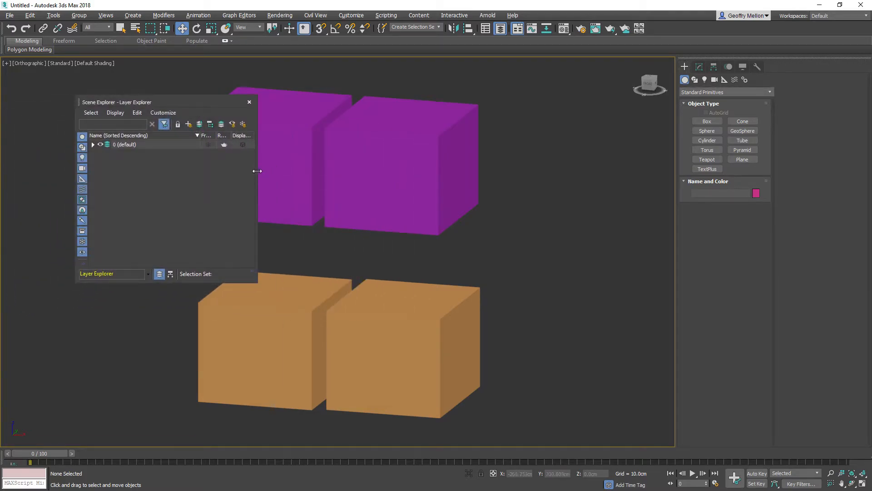
mouse_move(257, 171)
left_mouse_down()
mouse_move(230, 172)
mouse_move(241, 175)
left_mouse_up()
middle_click_drag(340, 152, 426, 172)
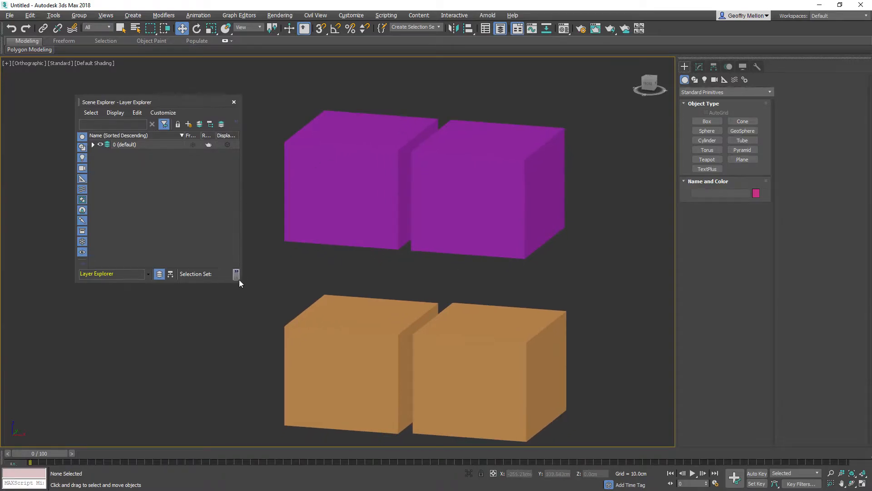
left_click_drag(241, 278, 271, 277)
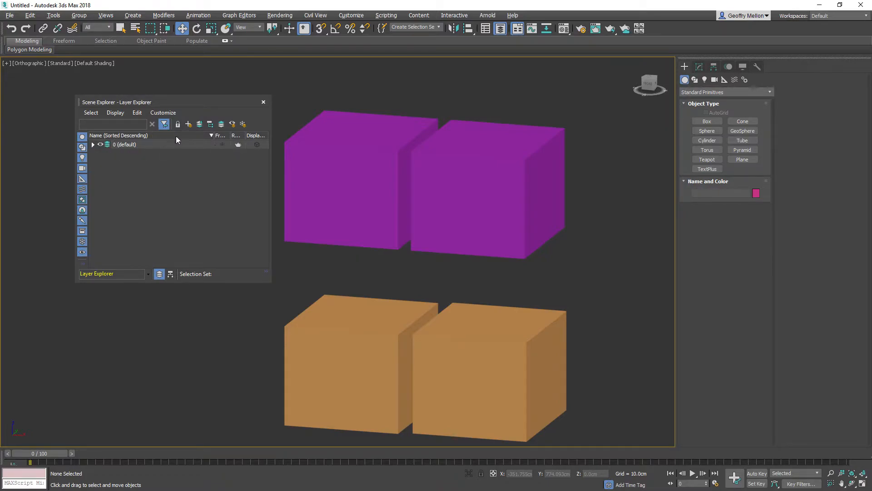
Step: Toggle the 0 (default) layer's visibility off and back on, and expand it to list its objects
left_click(100, 144)
left_click(101, 145)
left_click(93, 144)
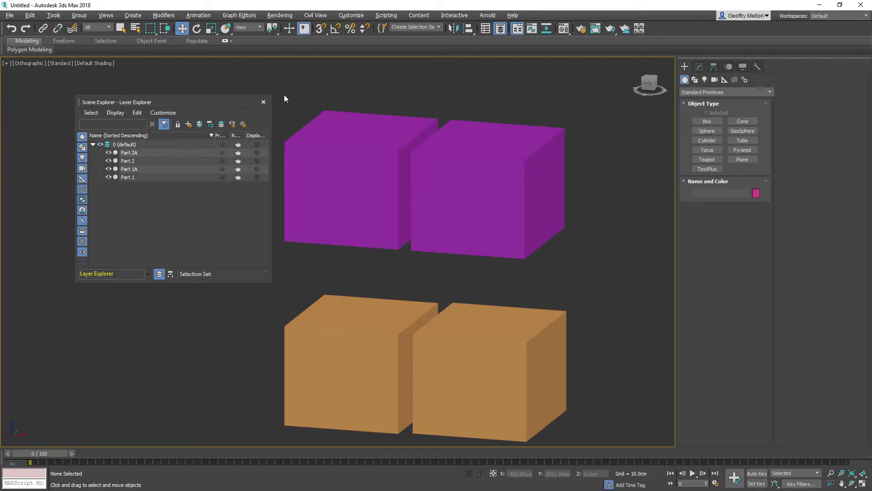
left_click(144, 168)
left_click(145, 179, "ctrl")
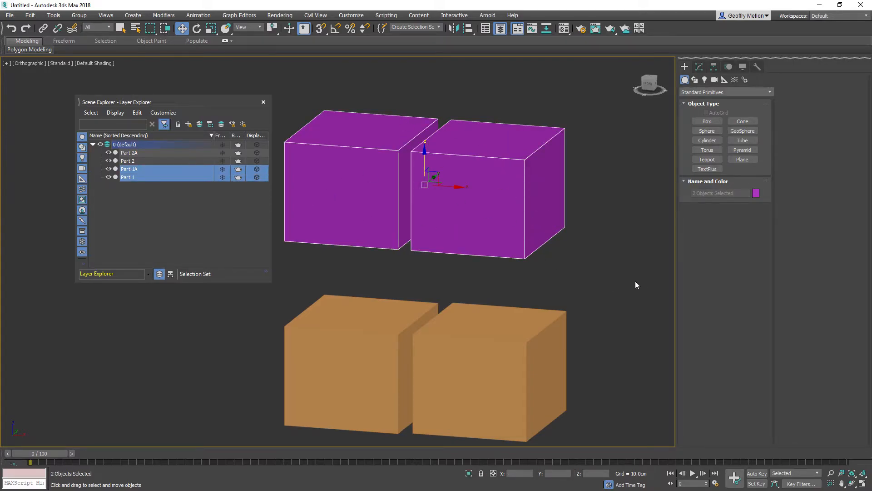
left_click(175, 230)
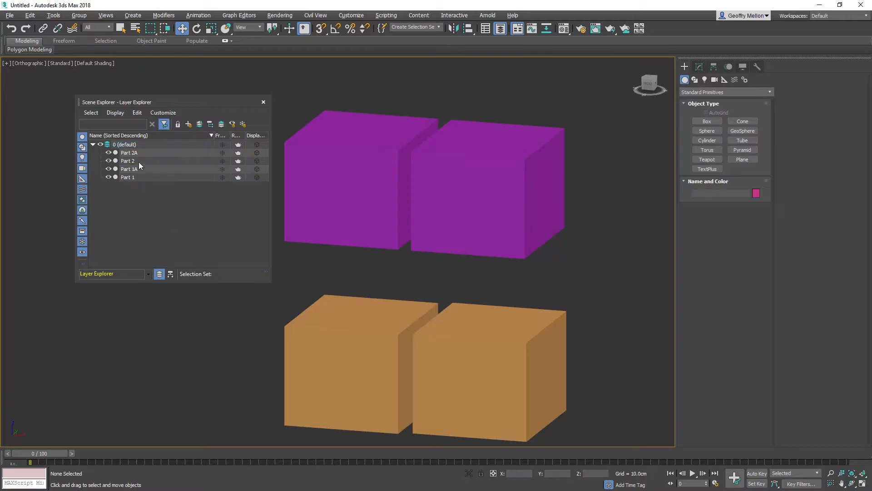
Step: Create a new layer containing the purple boxes Part 1A and Part 1
left_click(133, 171)
left_click(382, 162, "ctrl")
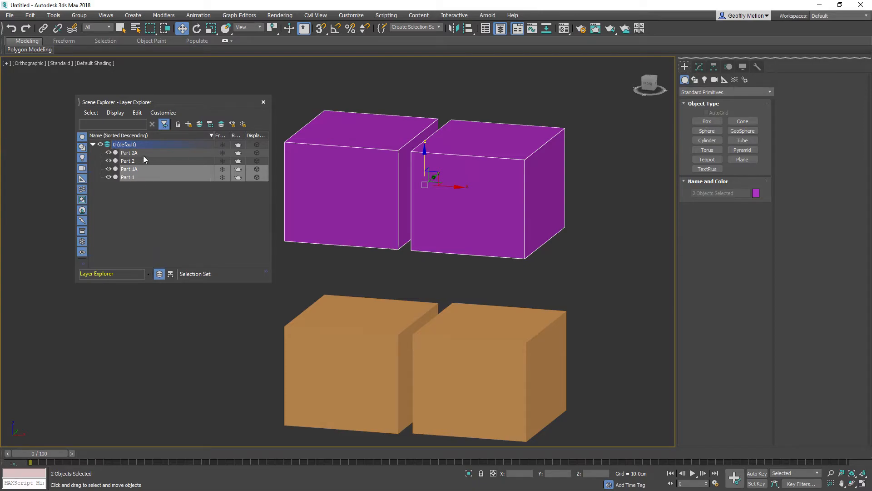
mouse_move(185, 97)
left_mouse_down()
mouse_move(168, 97)
mouse_move(181, 95)
left_mouse_up()
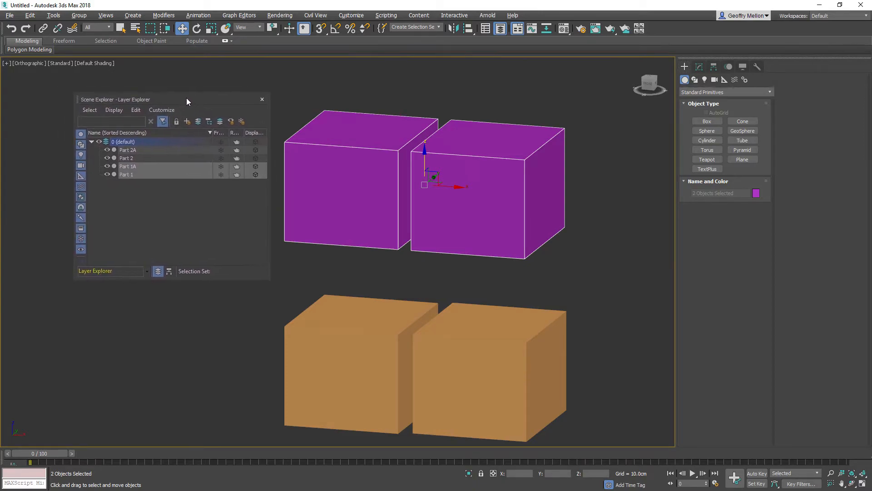
left_click(184, 122)
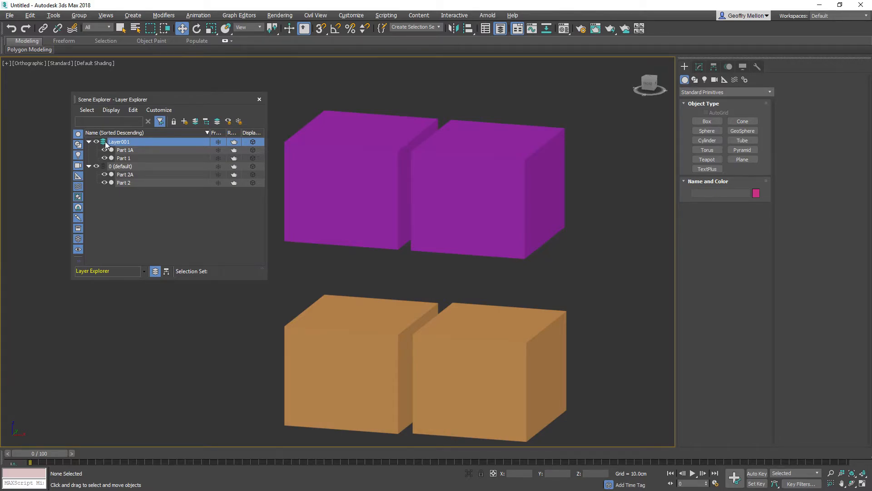
Step: Draw a trial box about 327 cm long, 145 cm wide and 109 cm high on the new active layer, and delete it
left_click(707, 121)
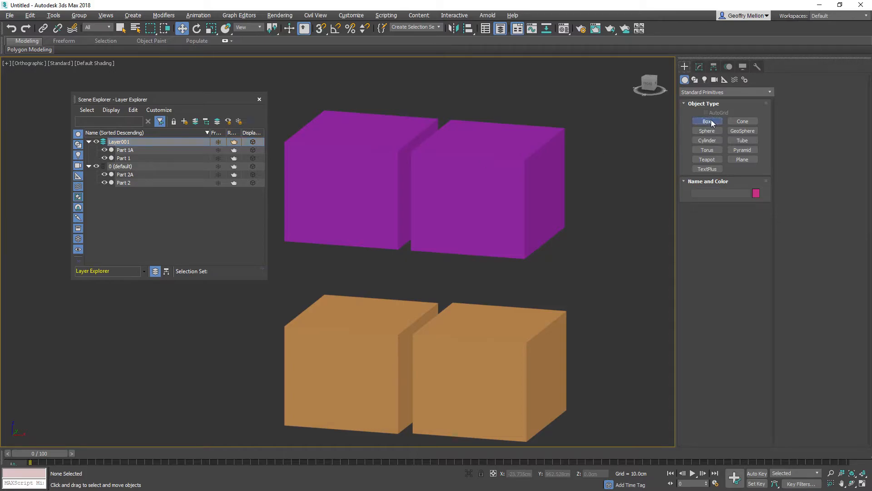
left_click_drag(613, 160, 658, 252)
left_click(606, 135)
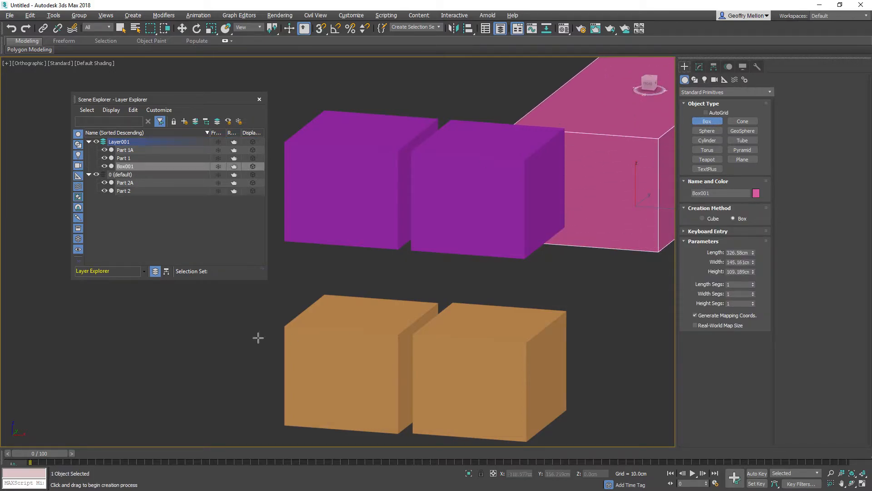
middle_click_drag(574, 168, 450, 231)
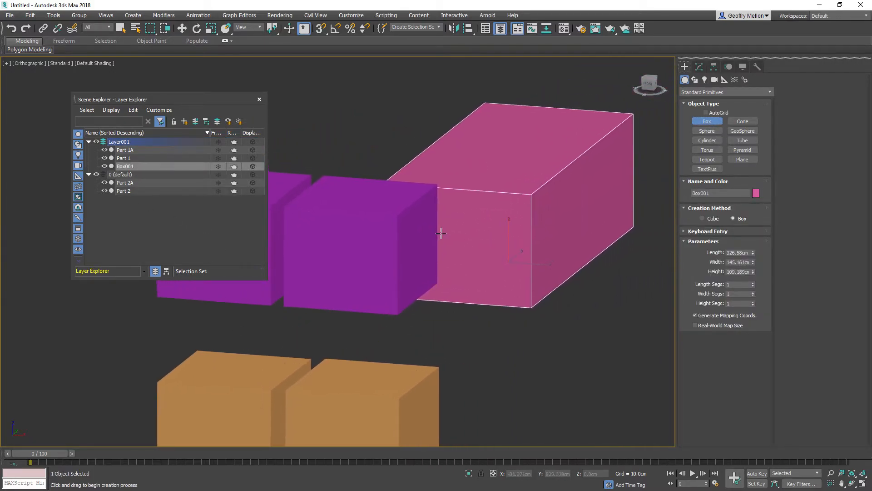
key("Delete")
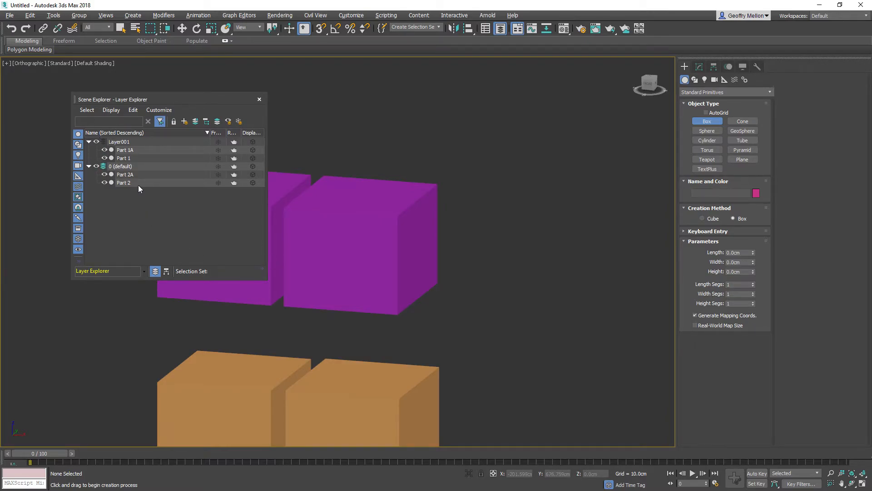
Step: Create a second new layer containing the orange boxes Part 2A and Part 2
middle_click_drag(411, 231, 522, 193)
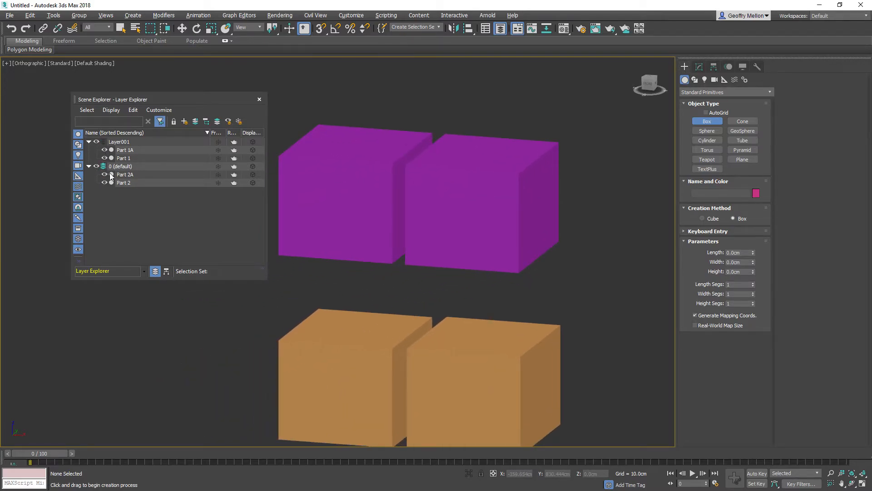
left_click(169, 175)
left_click(168, 183, "ctrl")
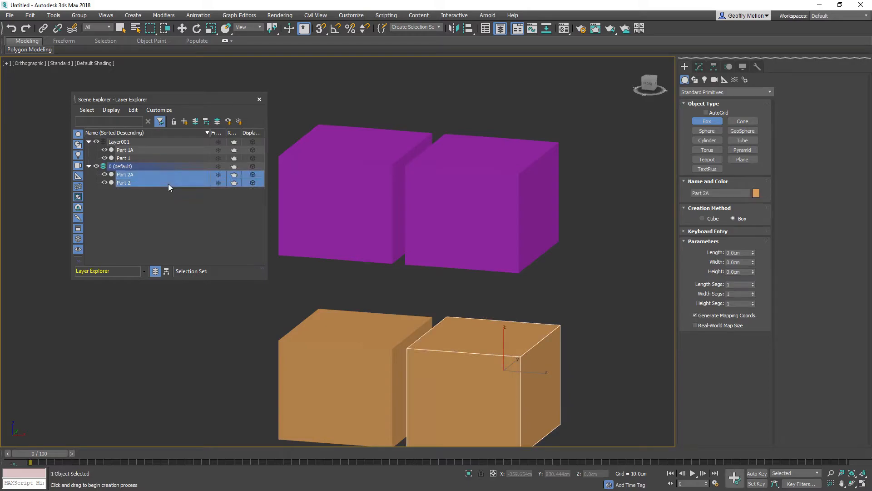
scroll(423, 257, "down", 3)
key("w")
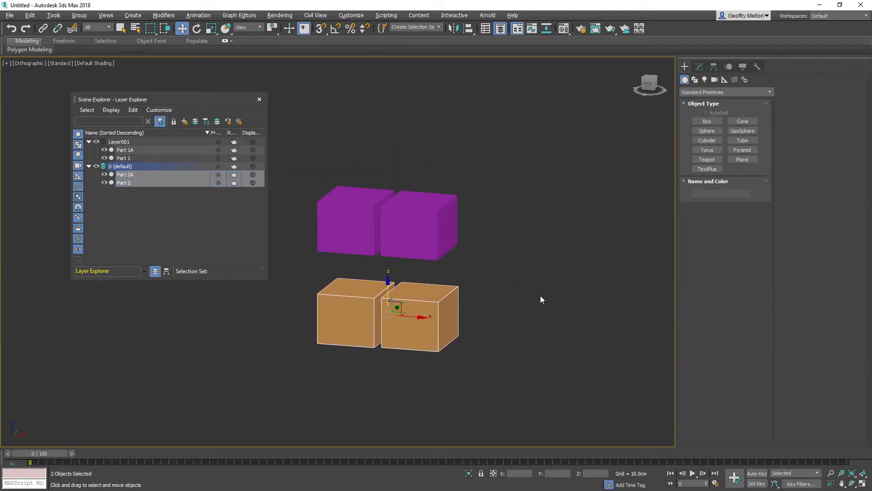
left_click(188, 123)
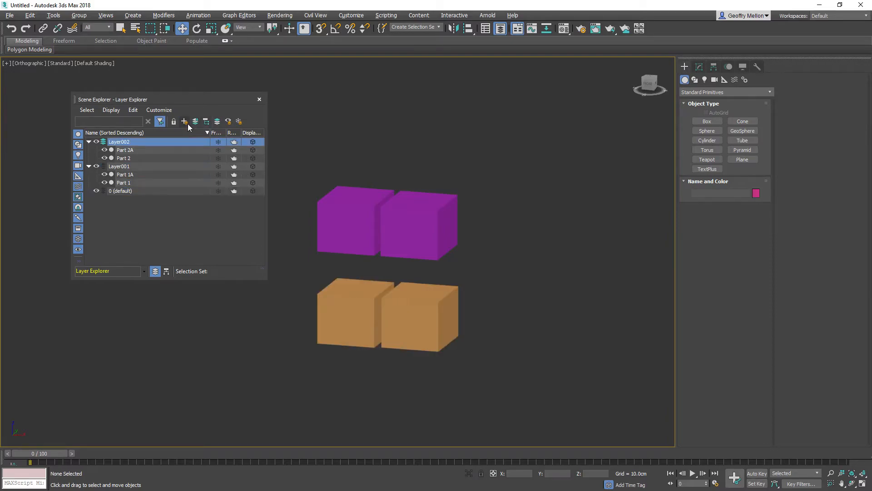
Step: Rename the layer holding Part 1 and Part 1A as Parts 1
left_click(129, 166)
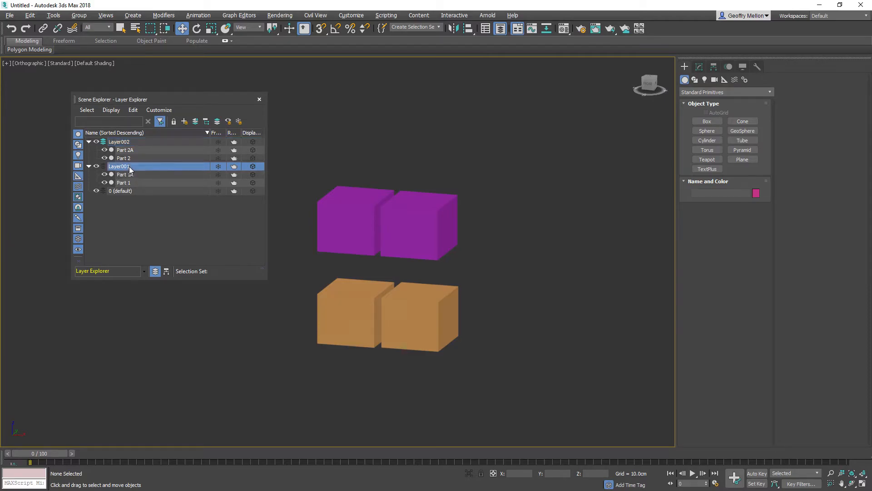
left_click(129, 167)
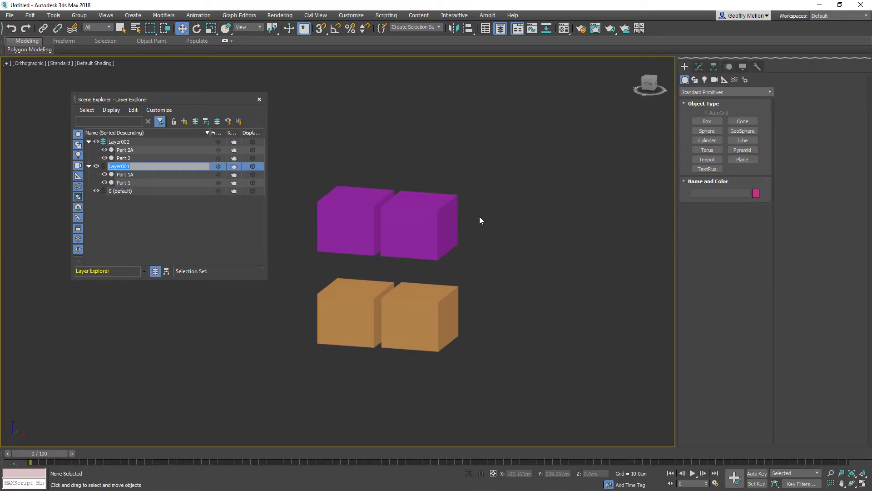
type("PA")
key("Return")
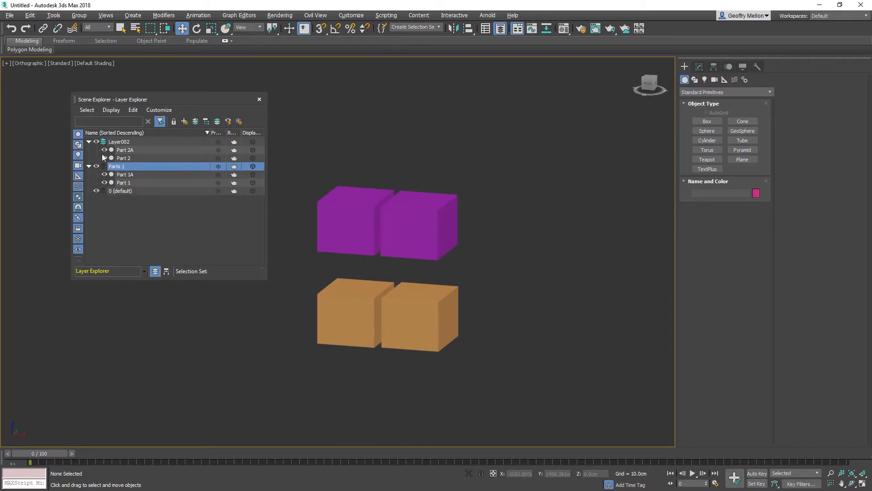
Step: Rename the layer holding Part 2 and Part 2A as Parts 2
left_click(121, 142)
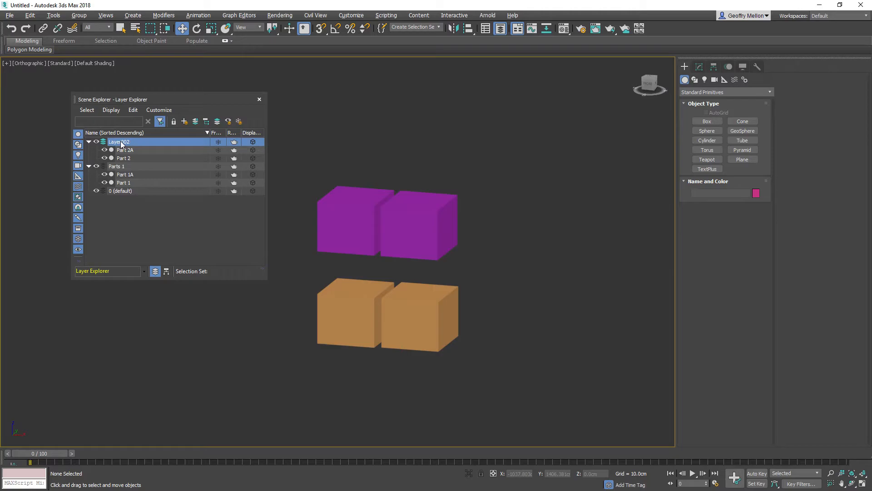
left_click(121, 143)
type("Pa")
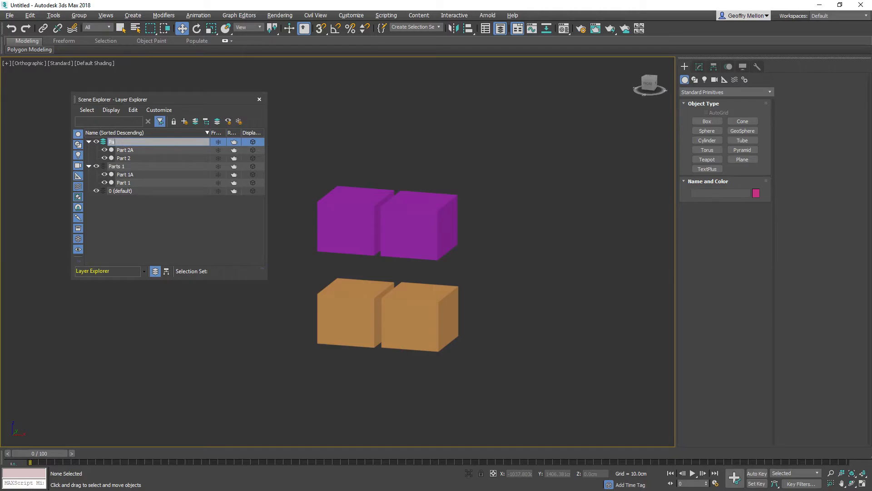
type("rts 2")
key("Return")
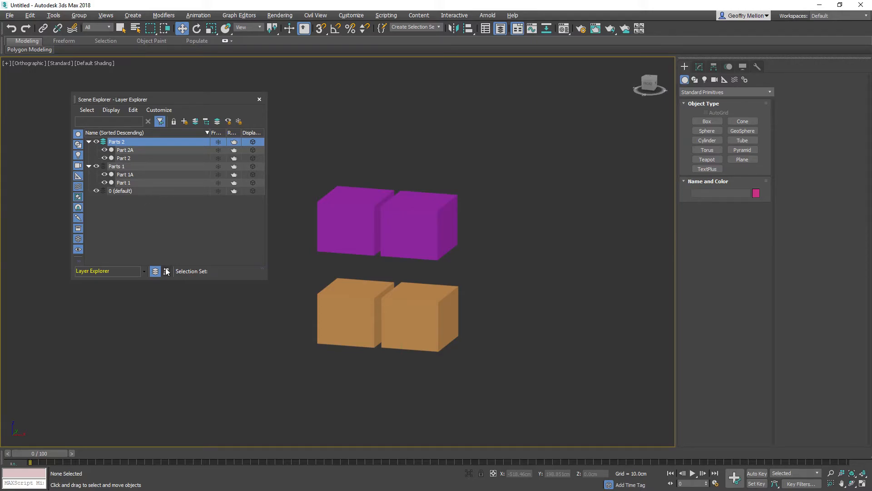
Step: Hide the 0 (default) layer and widen the Layer Explorer and its columns to show the full Frozen, Renderable and Display as Box headings
left_click(96, 191)
left_click_drag(267, 171, 356, 180)
left_click_drag(299, 134, 247, 134)
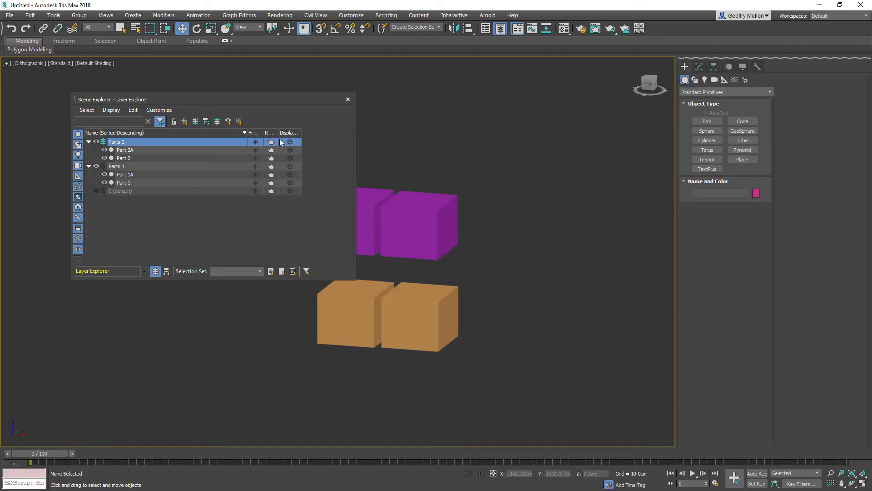
left_click_drag(302, 133, 271, 132)
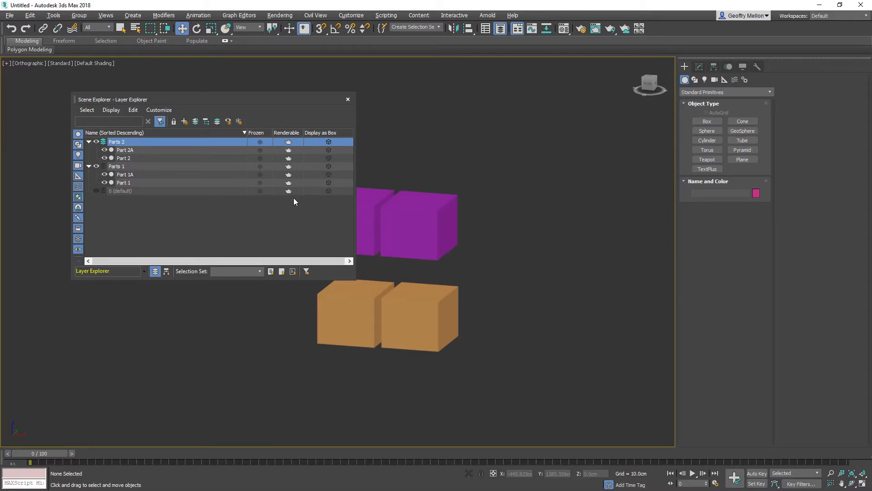
Step: Look over the hide and freeze options in the display settings and in the viewport's context commands
left_click(743, 67)
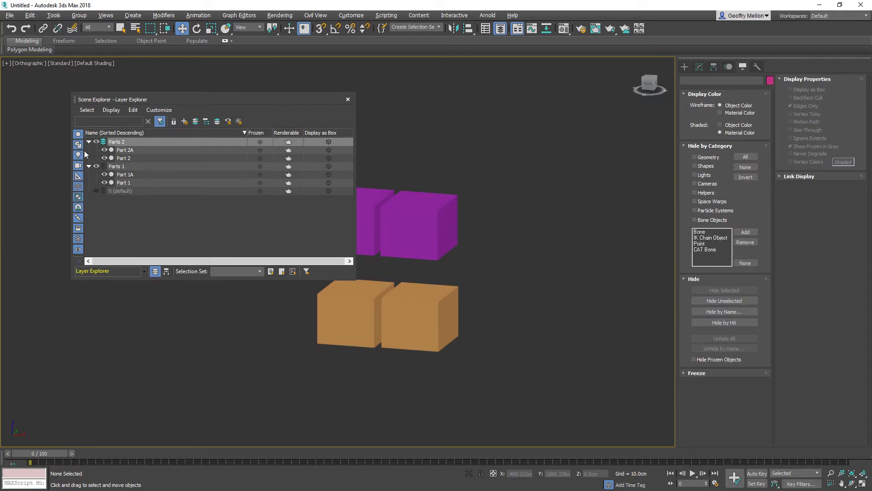
right_click(578, 166)
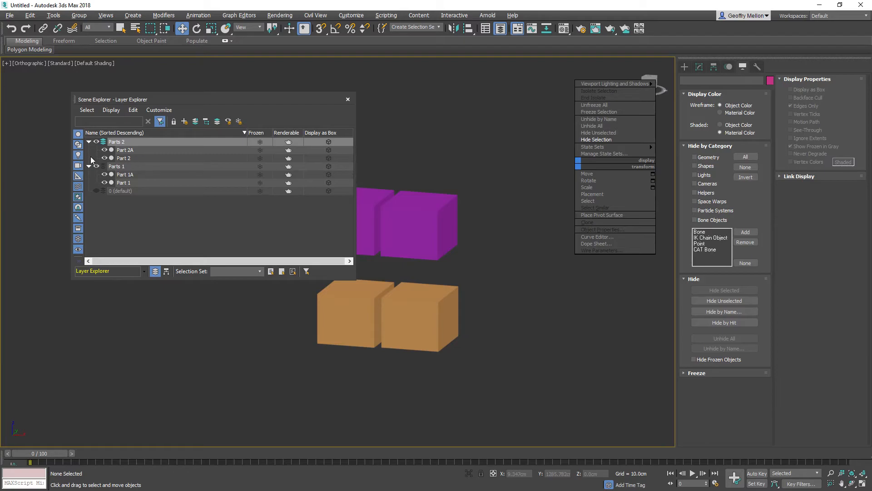
left_click(96, 142)
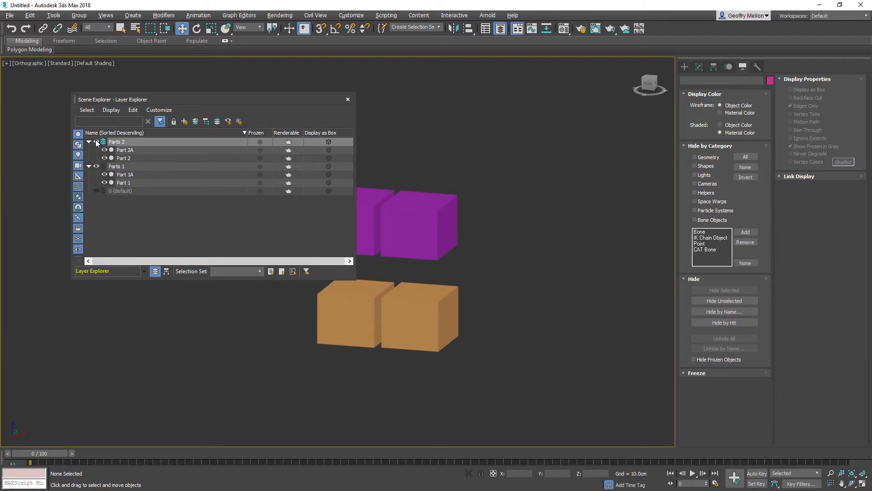
Step: Switch the visibility of the Parts 2 layer, the Parts 1 layer and the Part 1 object off and back on
left_click(96, 141)
left_click(96, 141)
left_click(96, 166)
left_click(96, 167)
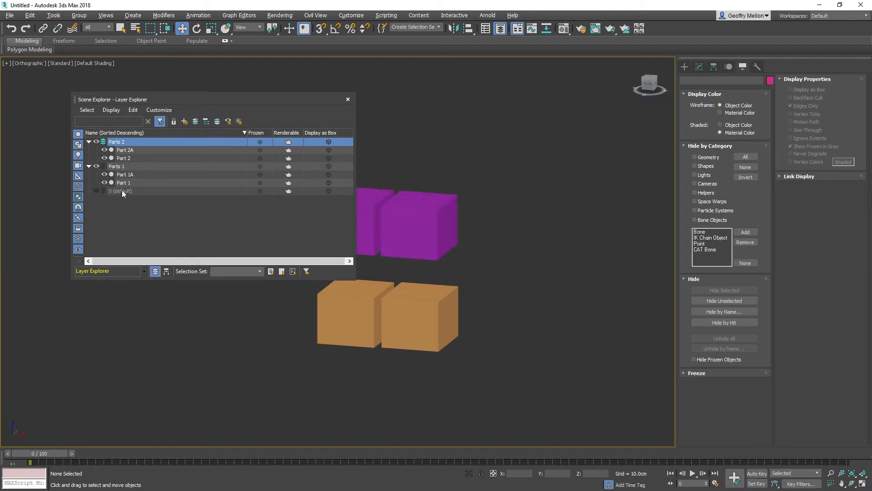
left_click(103, 182)
left_click(102, 182)
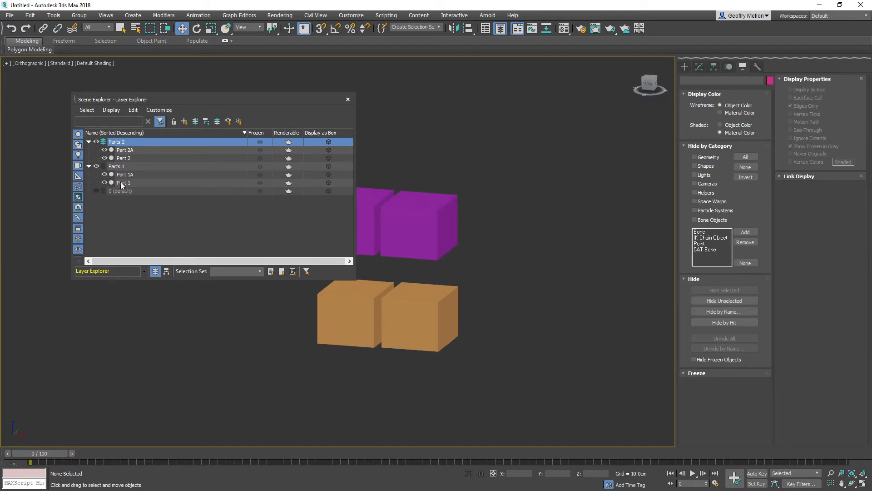
Step: Freeze Part 1 from the Layer Explorer, and unfreeze all objects from the viewport
left_click(260, 182)
right_click(563, 187)
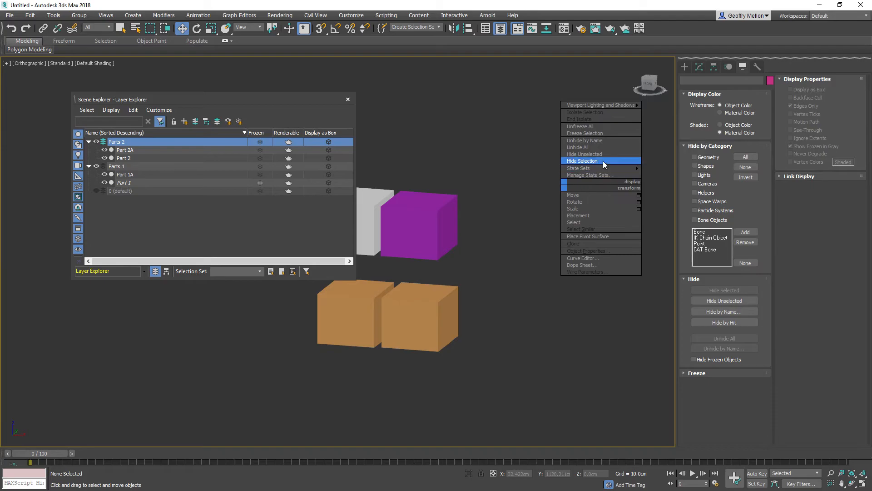
left_click(599, 127)
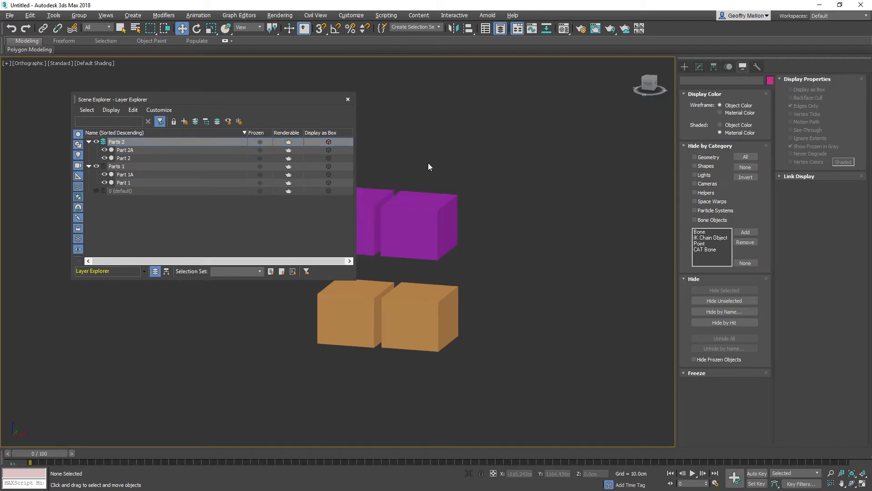
Step: Narrow the Layer Explorer and move it clear of the boxes, and select Part 1A in its list
left_click_drag(355, 113, 266, 115)
left_click_drag(215, 105, 172, 99)
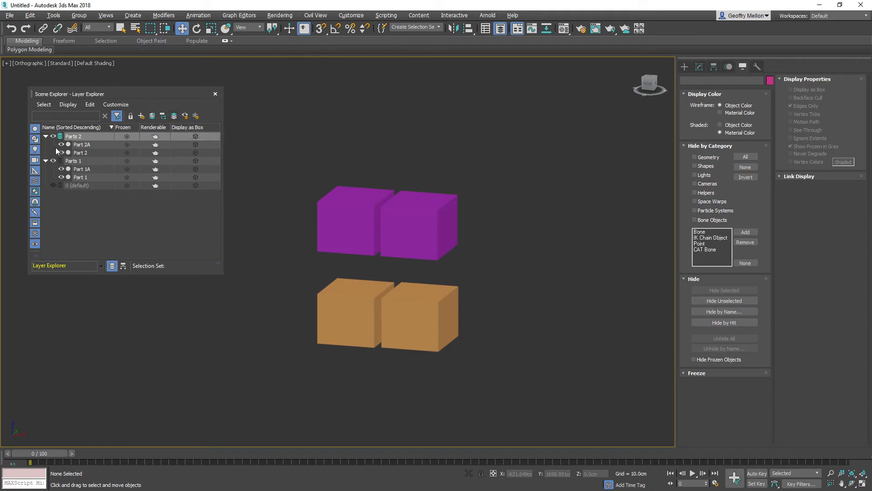
left_click(81, 169)
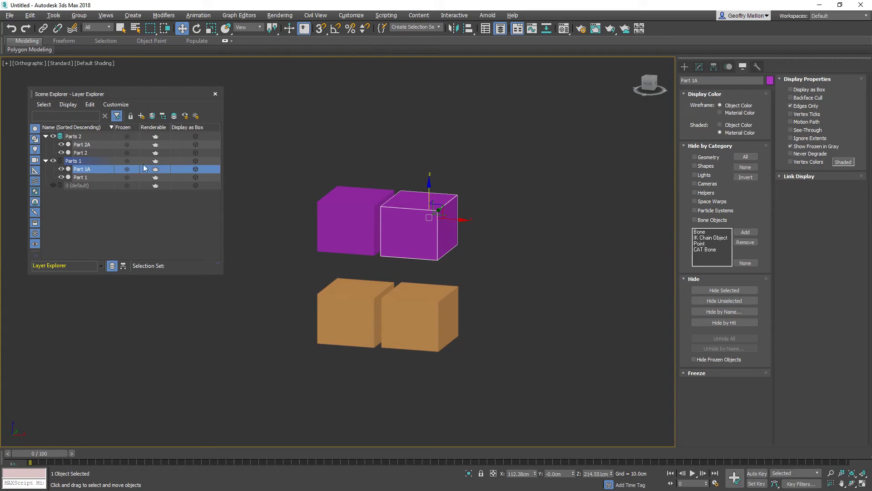
Step: Make Parts 1 the active layer and add the Parts 2 layer to it as a nested layer
left_click(61, 160)
left_click(72, 136)
left_click(174, 117)
left_click(61, 161)
left_click(60, 185)
left_click(61, 160)
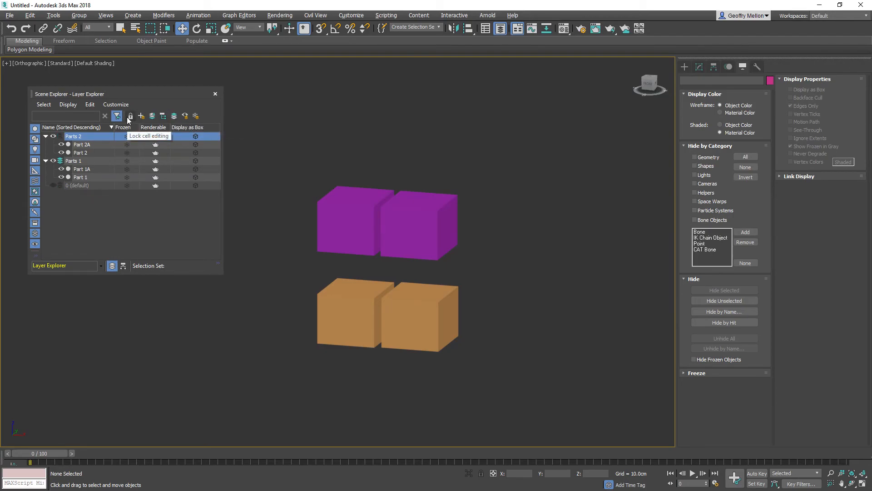
left_click(152, 115)
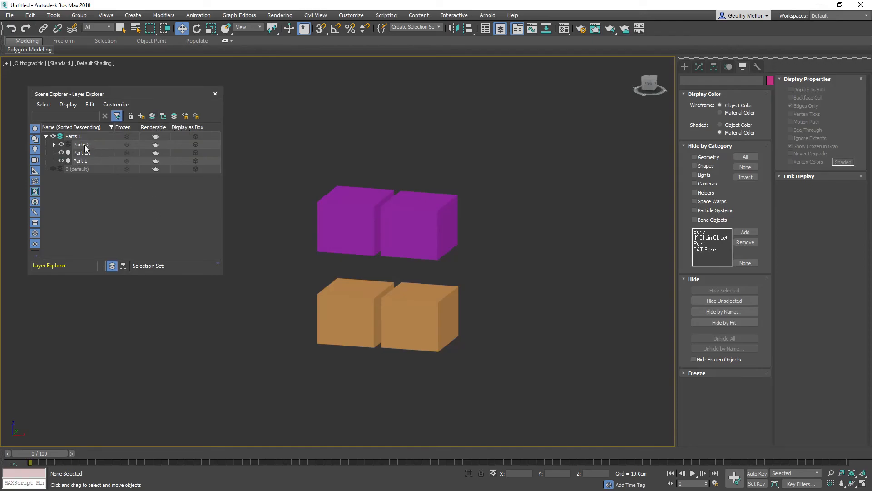
Step: Move the Parts 2 layer out of Parts 1 back to the top level, and enlarge the Layer Explorer window
left_click(53, 144)
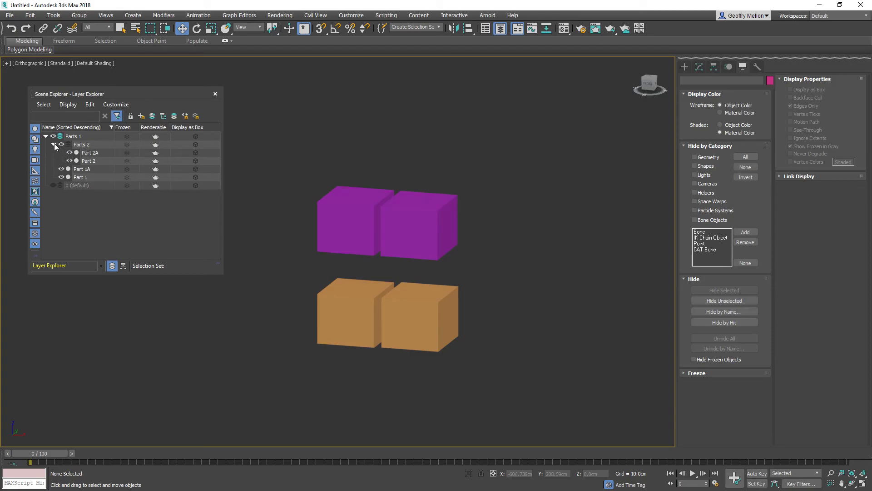
left_click(76, 146)
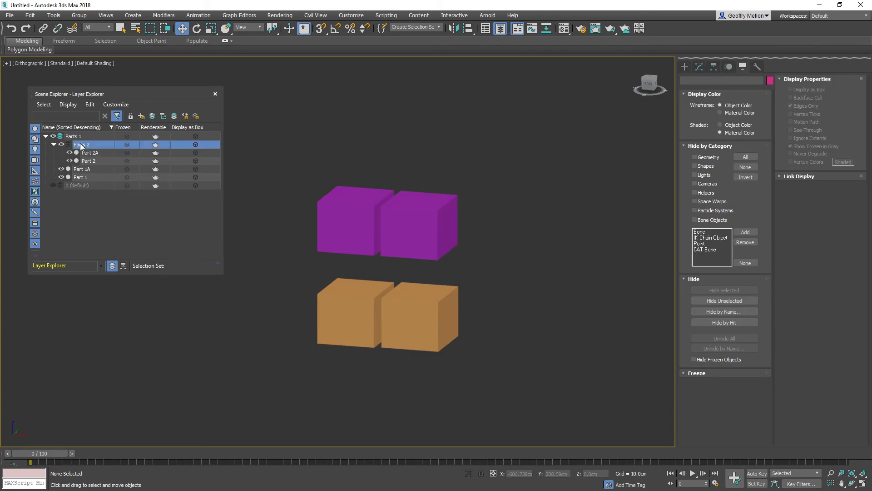
left_click_drag(83, 144, 71, 201)
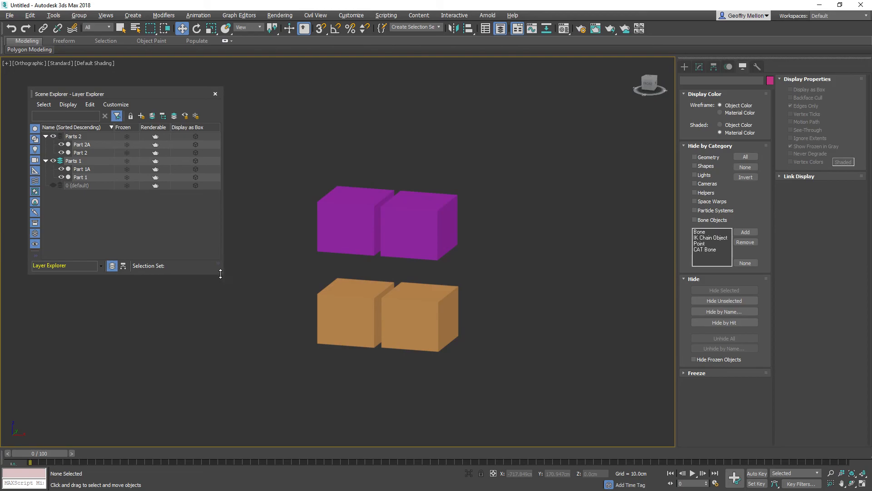
left_click_drag(223, 274, 298, 320)
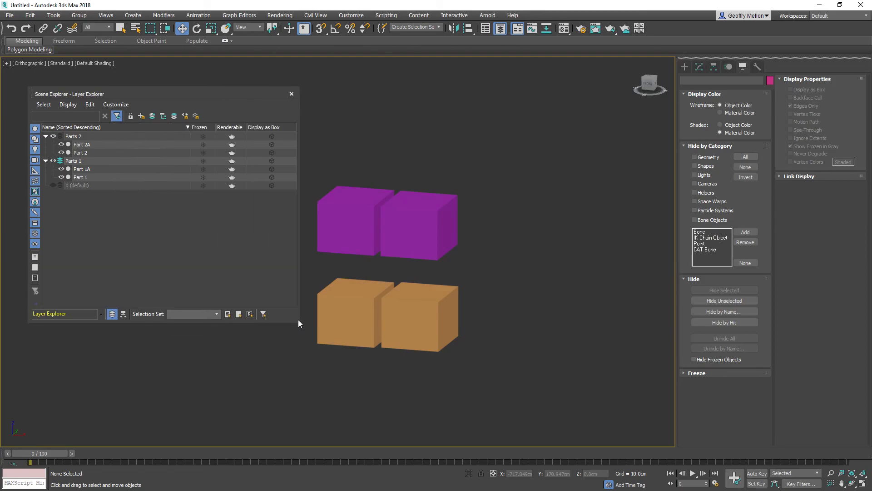